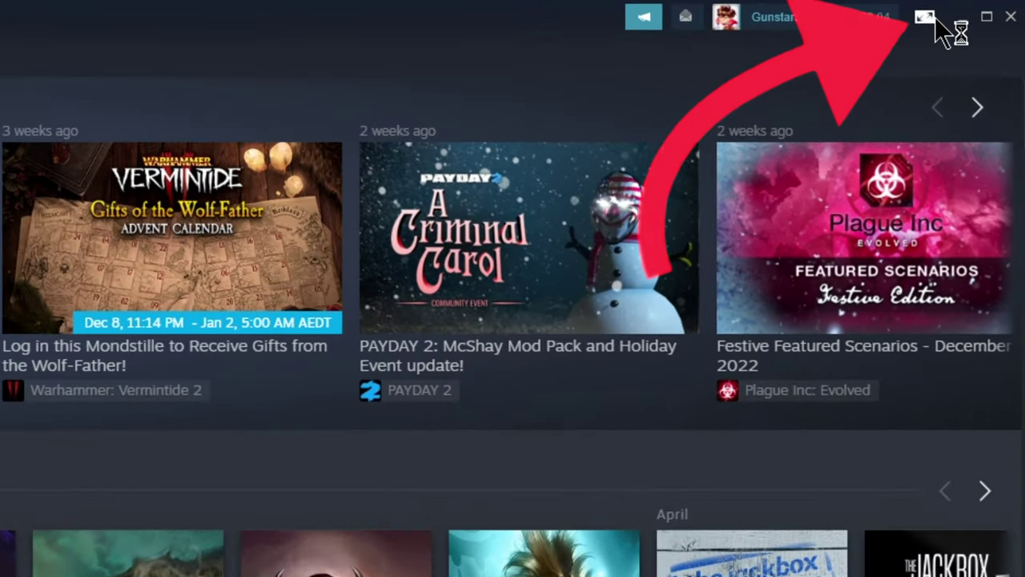
# Step: Enable PlayStation Configuration Support in the controller settings of Steam's Big Picture mode
pyautogui.click(925, 17)
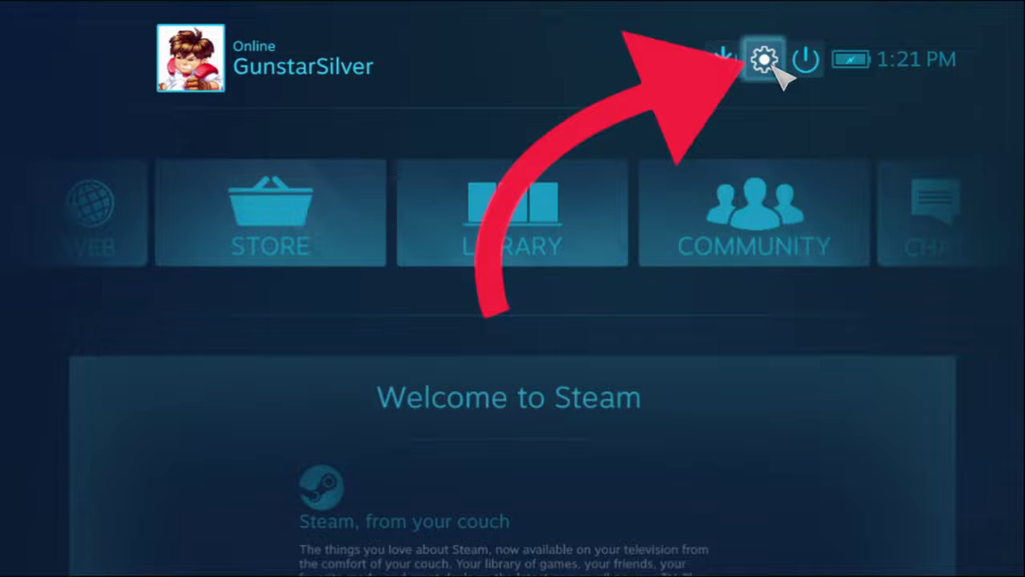
pyautogui.click(772, 66)
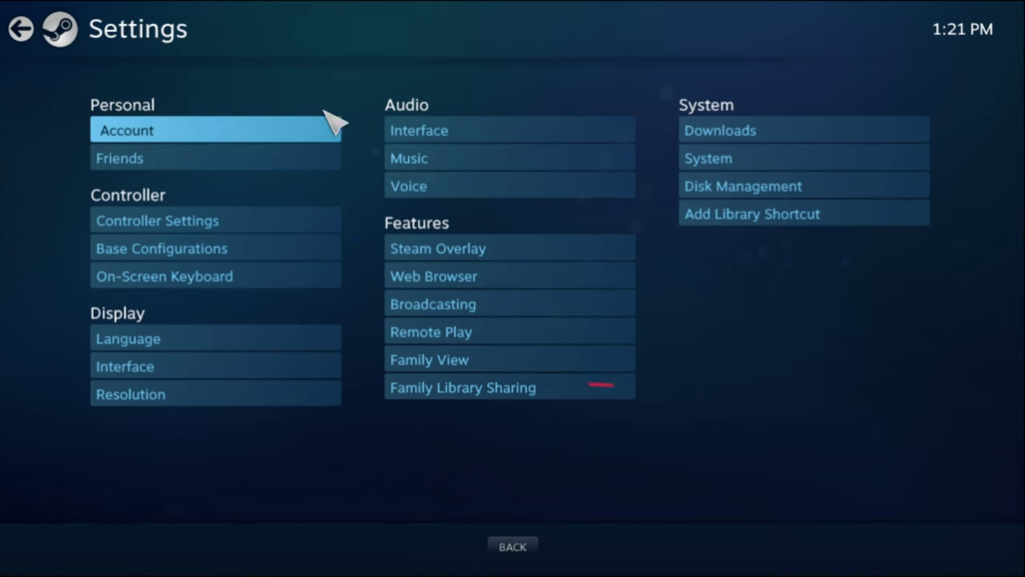
pyautogui.click(252, 222)
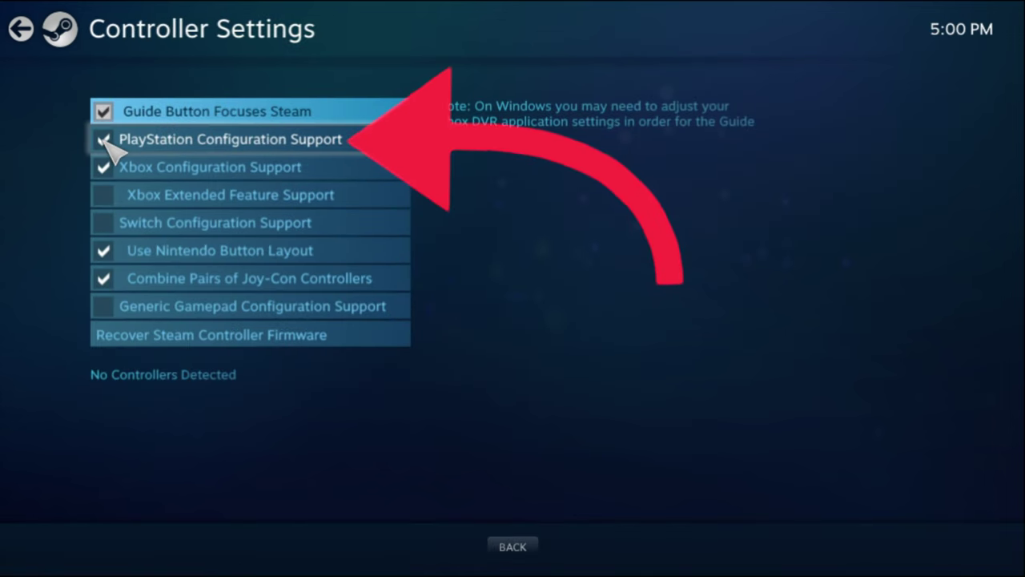
pyautogui.click(104, 140)
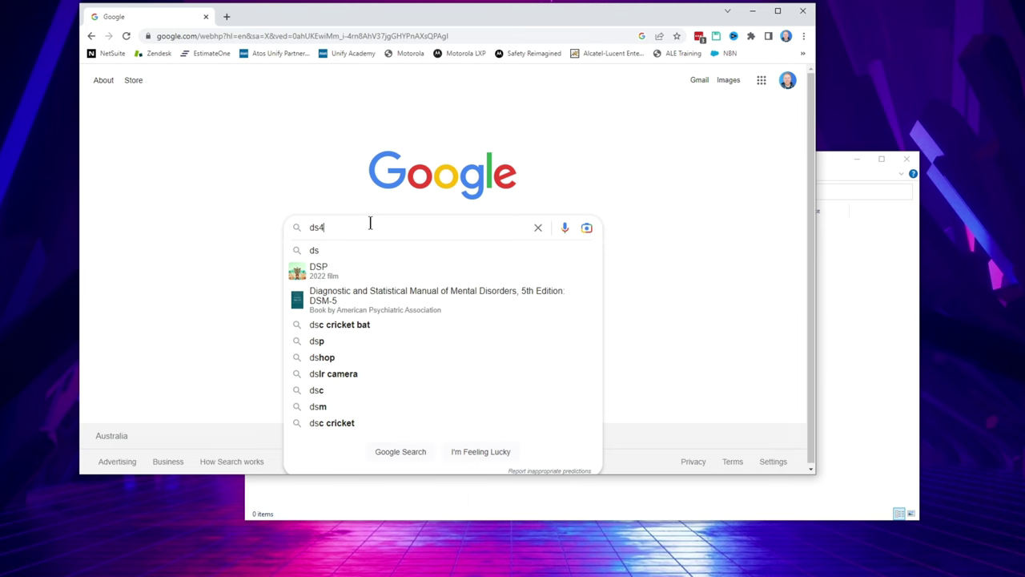
# Step: Search Google for ds4windows and open the Ryochan7/DS4Windows releases page on GitHub
pyautogui.click(352, 250)
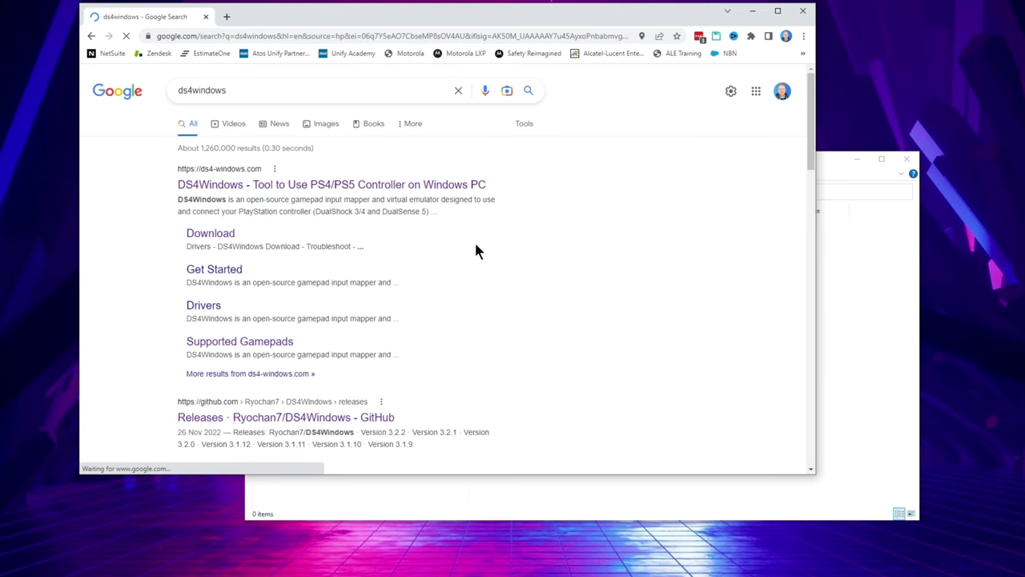
pyautogui.scroll(-2, 544, 183)
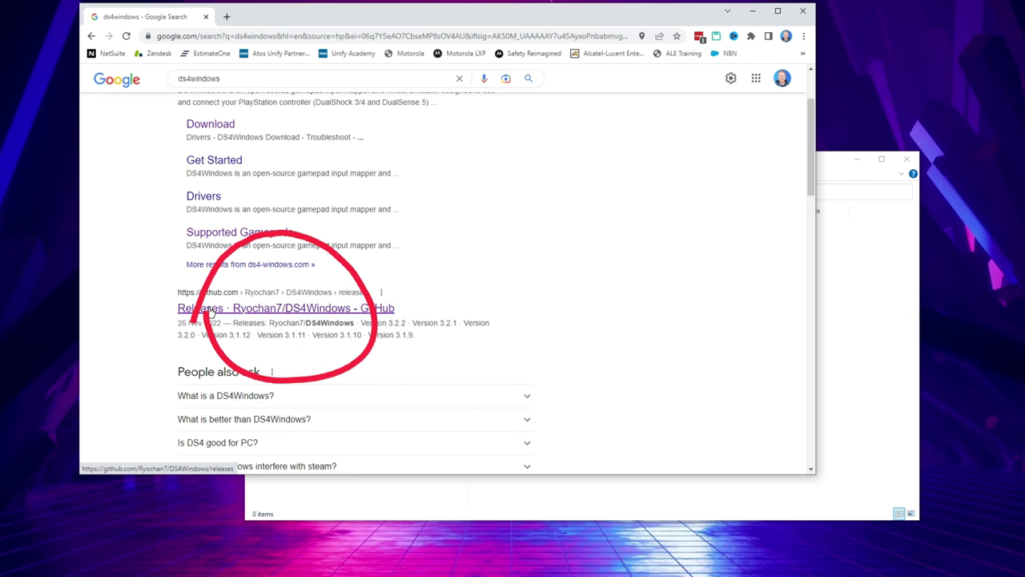
pyautogui.click(207, 313)
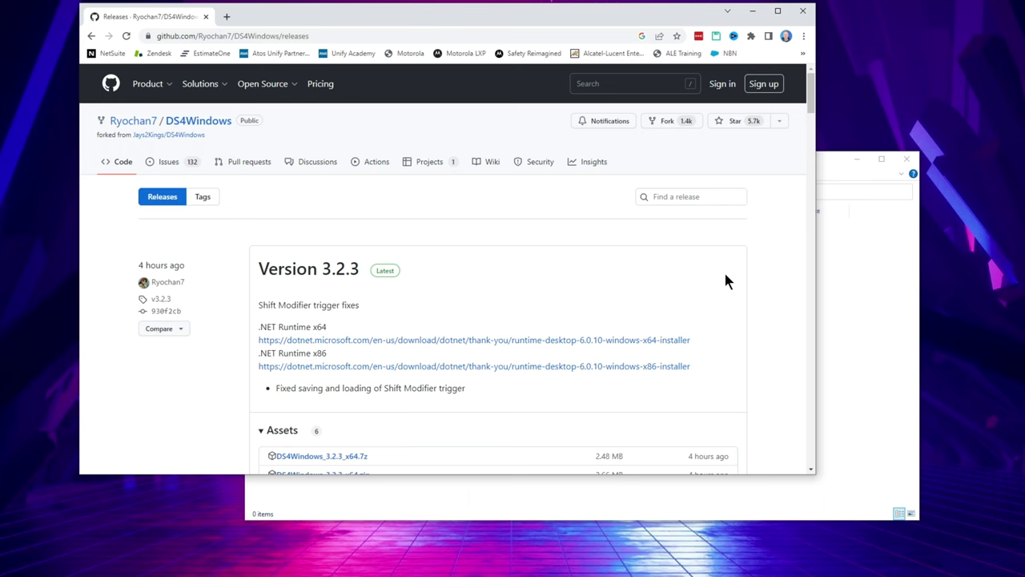
# Step: Download DS4Windows_3.2.3_x64.zip and the .NET Runtime x64 installer linked in the Version 3.2.3 release
pyautogui.scroll(-2, 725, 280)
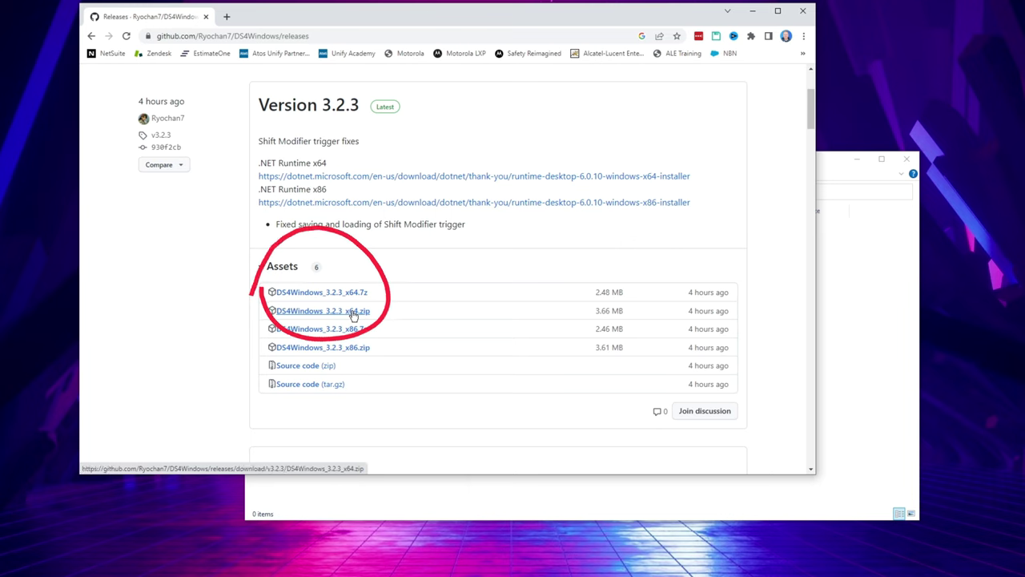
pyautogui.click(353, 315)
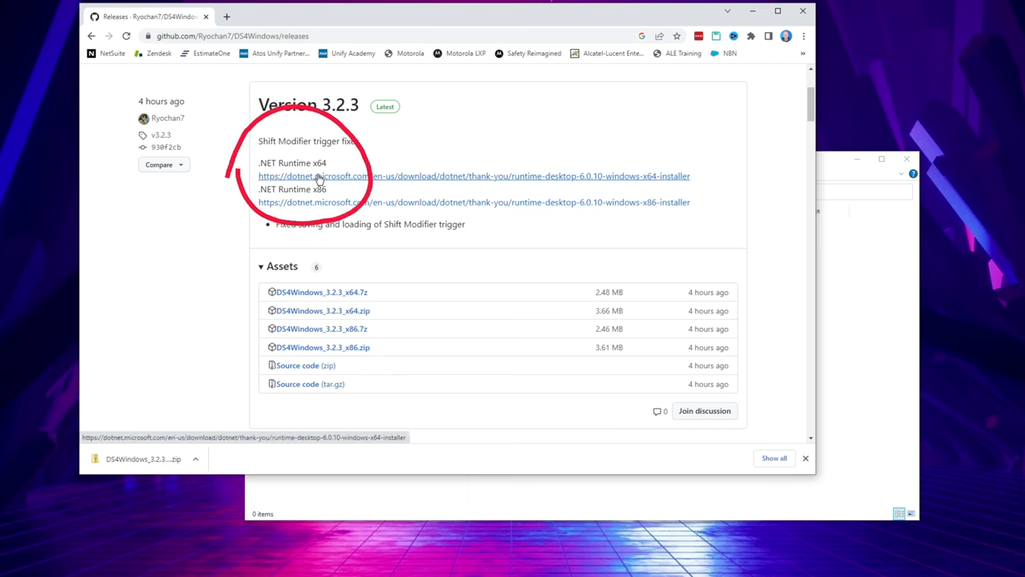
pyautogui.click(318, 178)
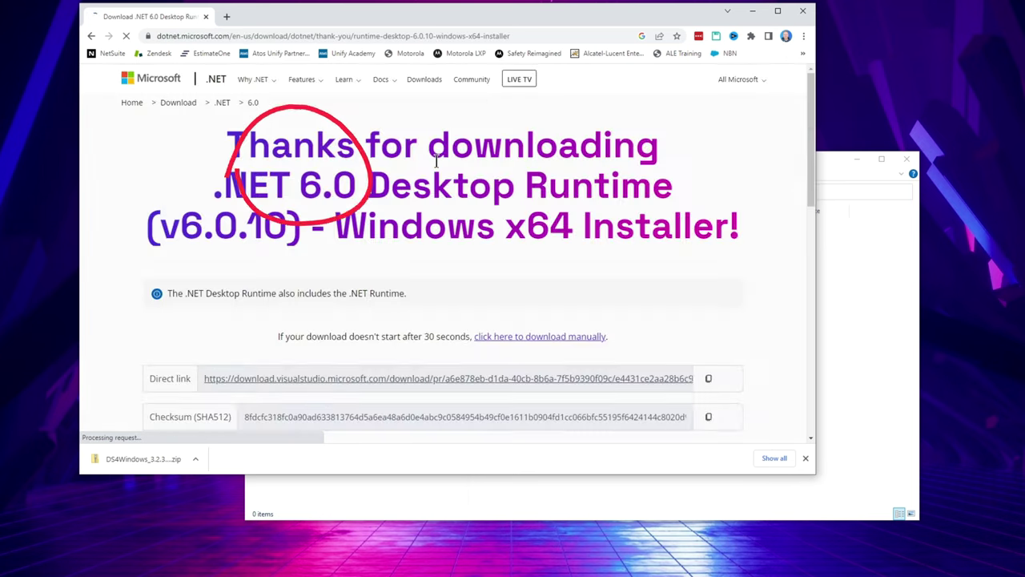
# Step: Switch to the DS4Windows folder in File Explorer and extract all of DS4Windows_3.2.3_x64.zip there
pyautogui.click(692, 154)
pyautogui.moveTo(691, 154); pyautogui.dragTo(599, 173)
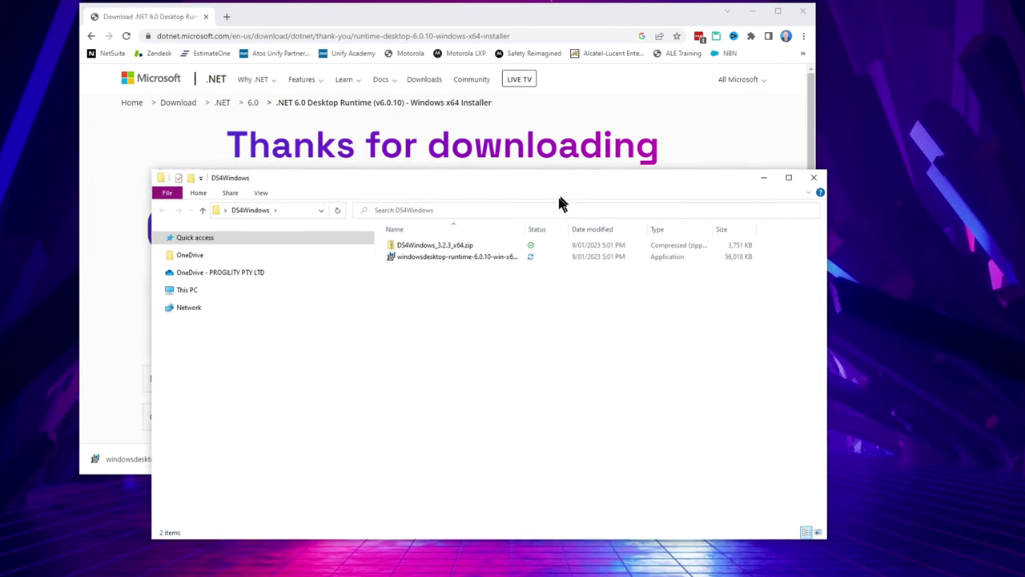
pyautogui.moveTo(560, 203); pyautogui.dragTo(659, 210)
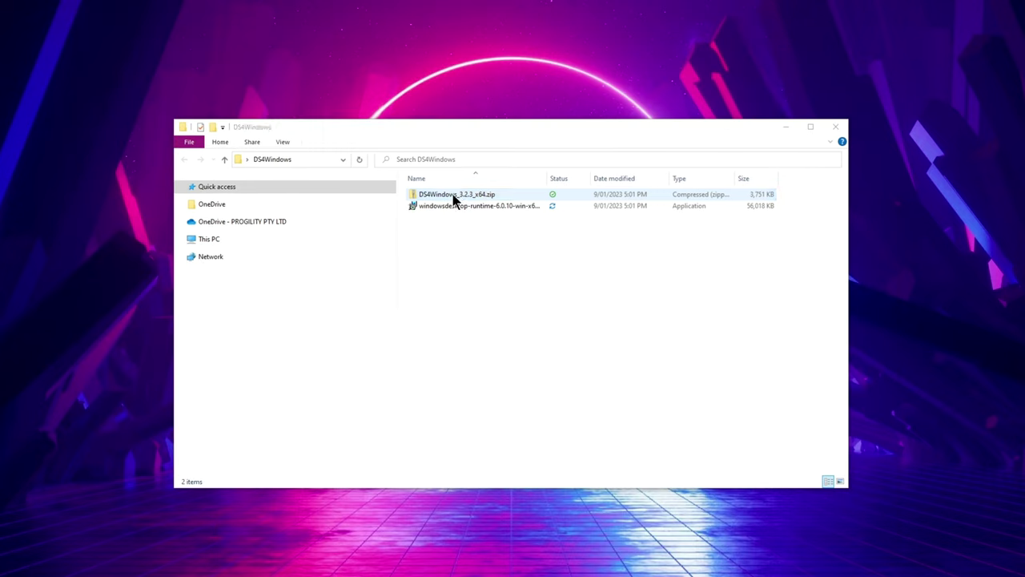
pyautogui.rightClick(454, 198)
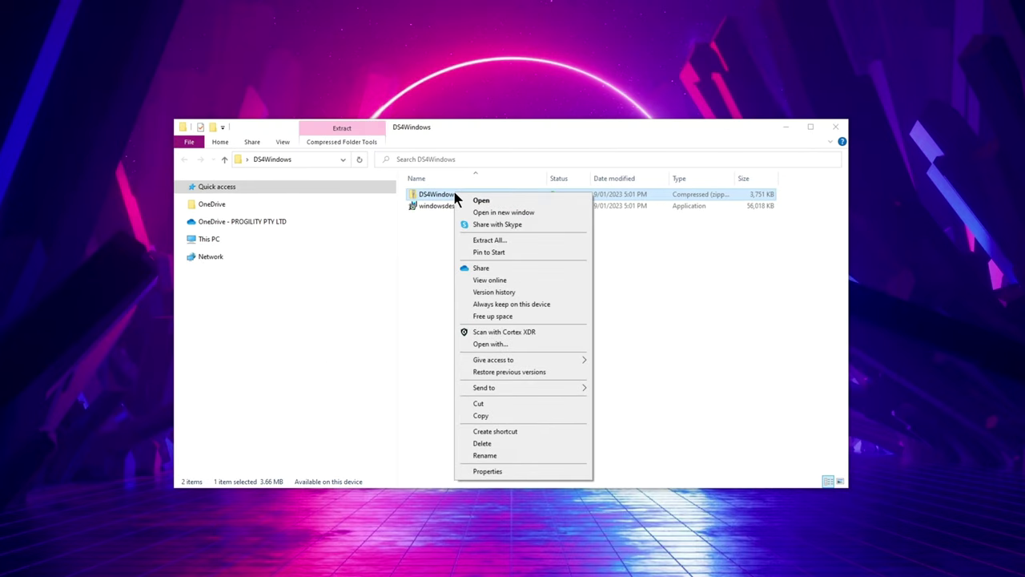
pyautogui.click(490, 240)
pyautogui.click(610, 387)
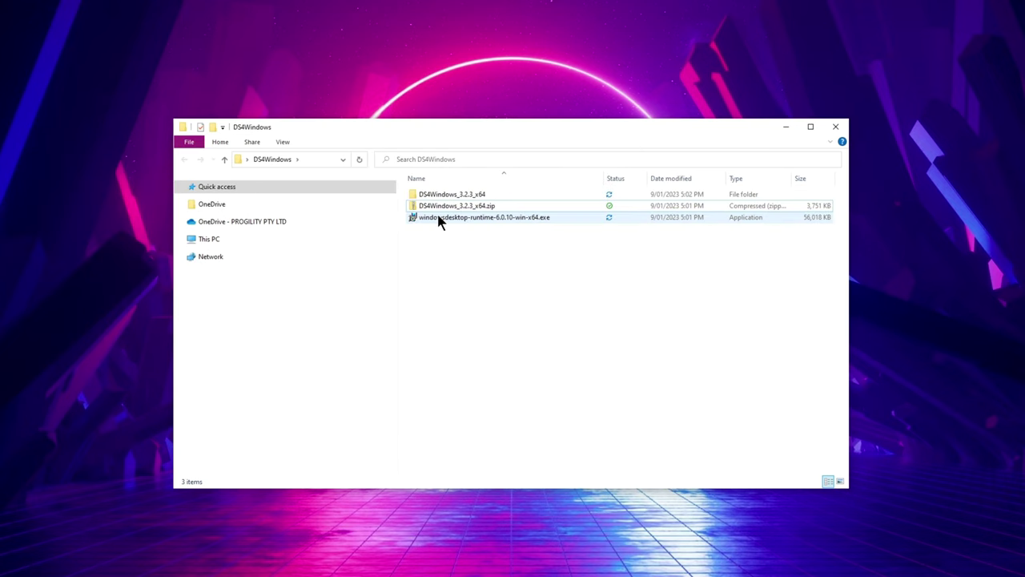
# Step: Install Microsoft Windows Desktop Runtime 6.0.10 (x64) from its downloaded installer and close the setup
pyautogui.doubleClick(441, 220)
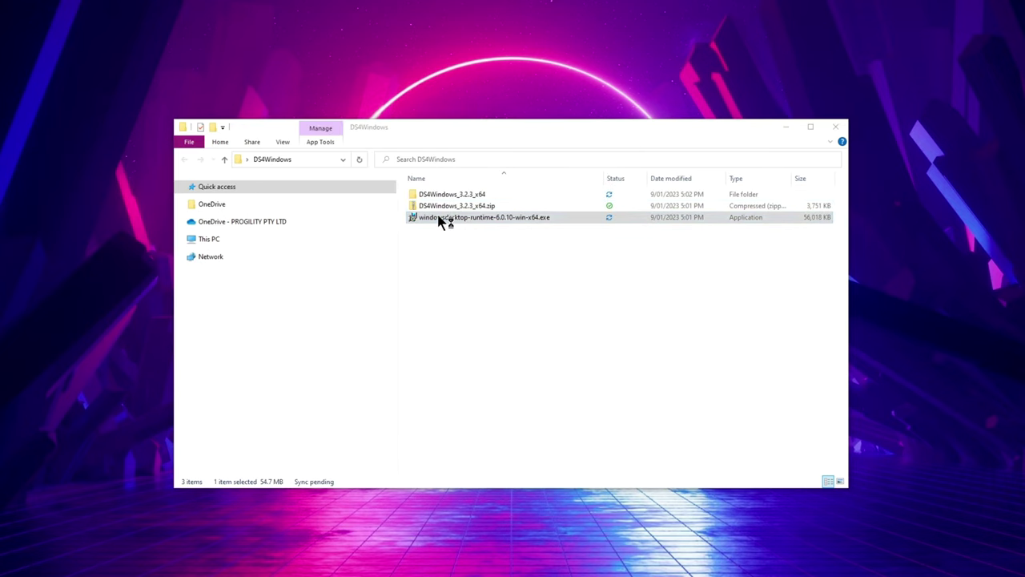
pyautogui.click(597, 389)
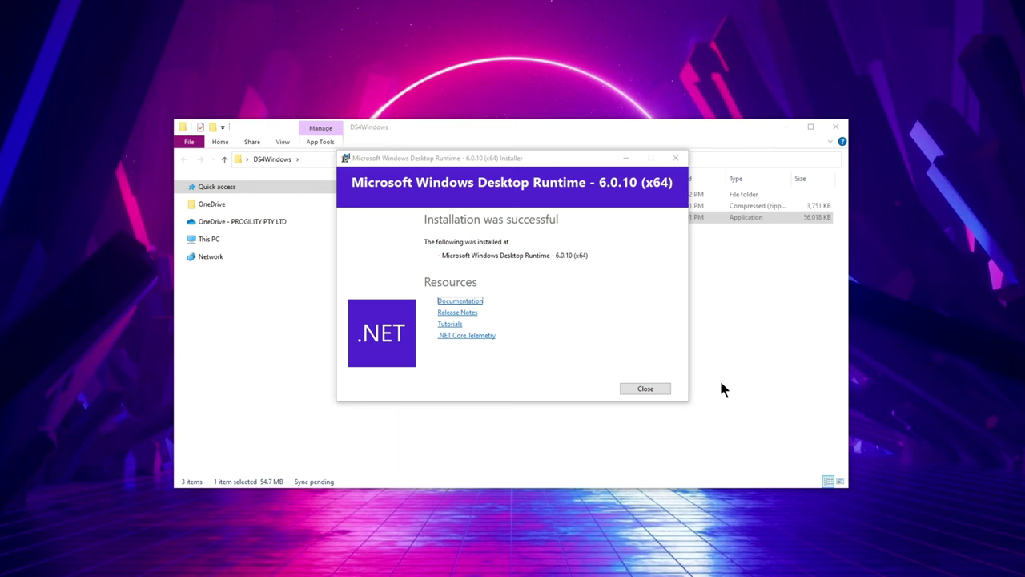
pyautogui.click(638, 390)
pyautogui.click(568, 334)
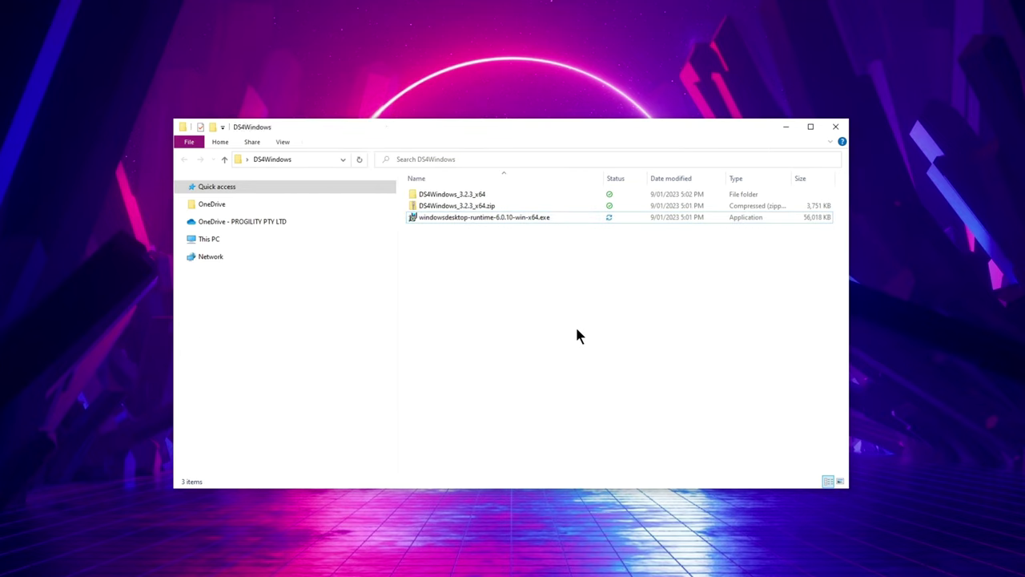
# Step: Run DS4Windows.exe from the extracted folder despite the SmartScreen block and save profiles and settings in the program folder
pyautogui.doubleClick(436, 195)
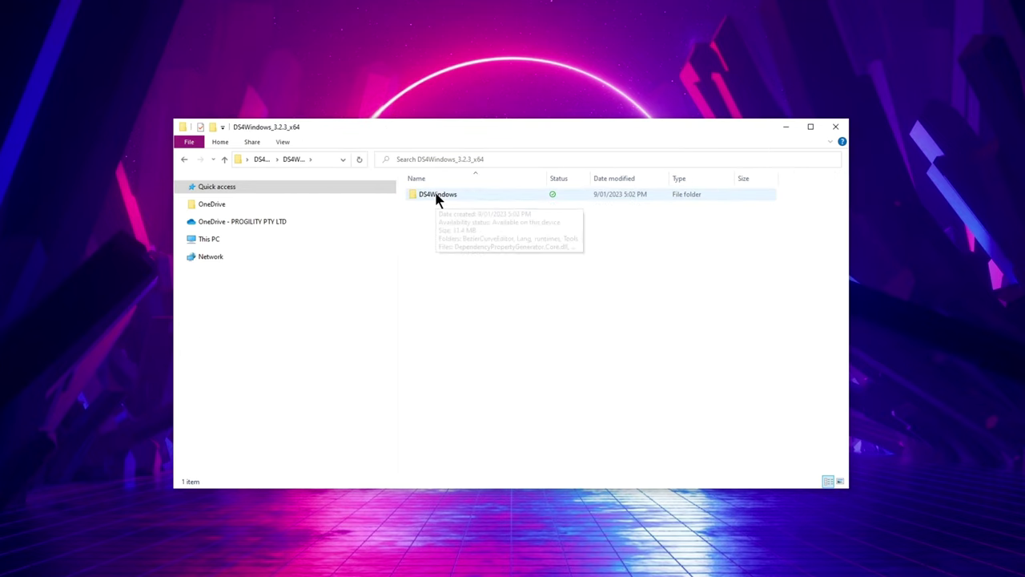
pyautogui.doubleClick(436, 196)
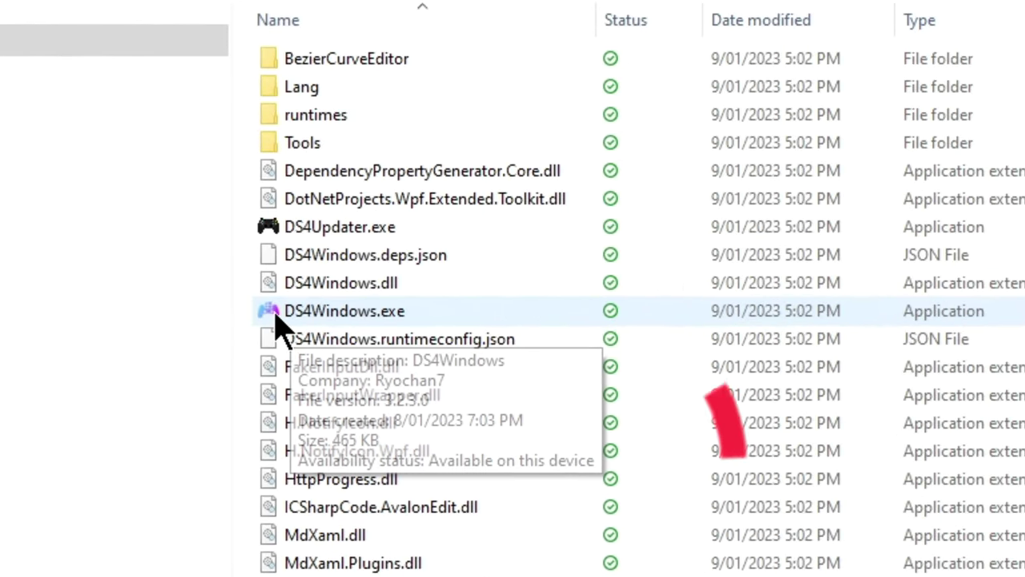
pyautogui.doubleClick(335, 322)
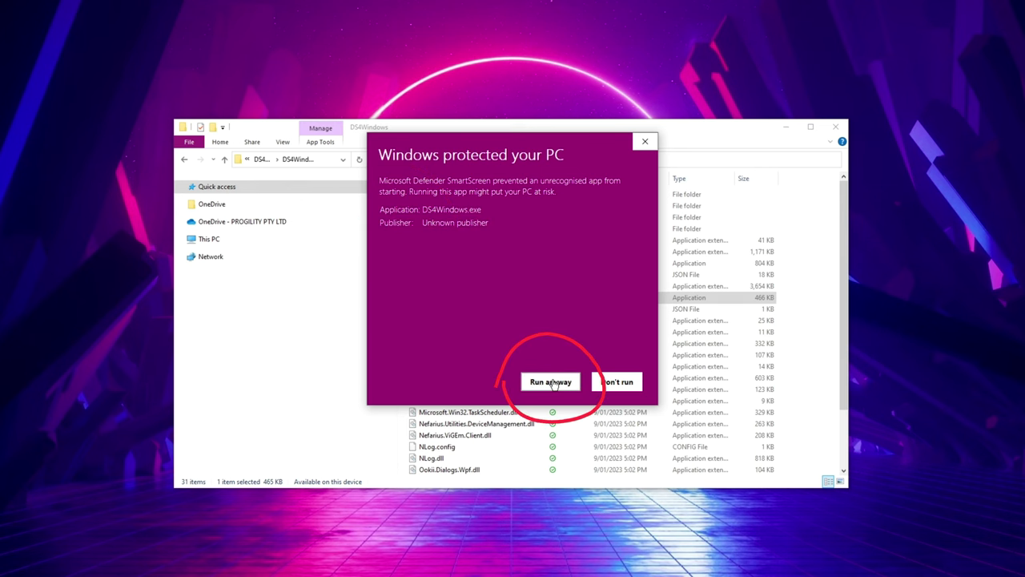
pyautogui.click(552, 383)
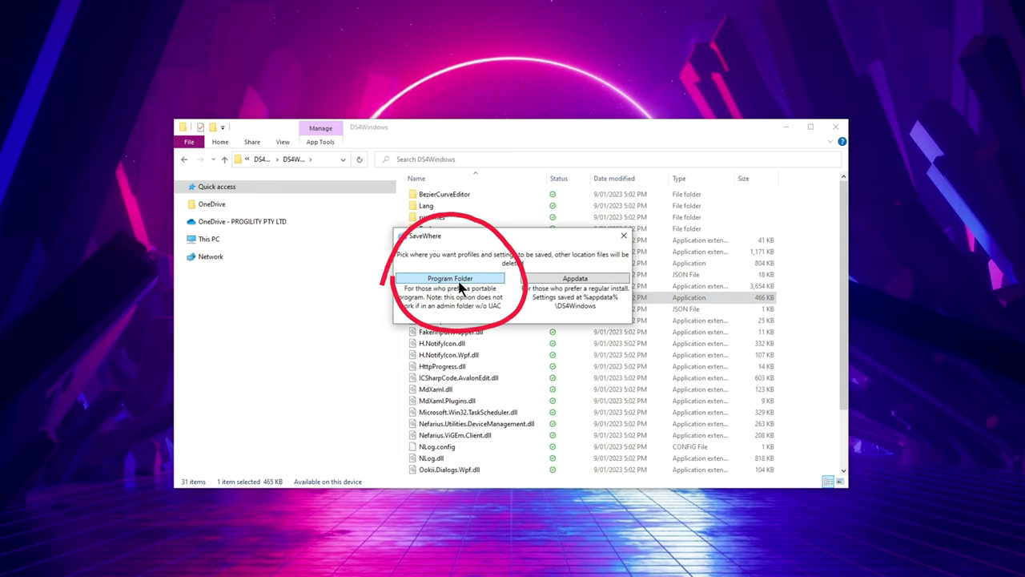
pyautogui.click(461, 278)
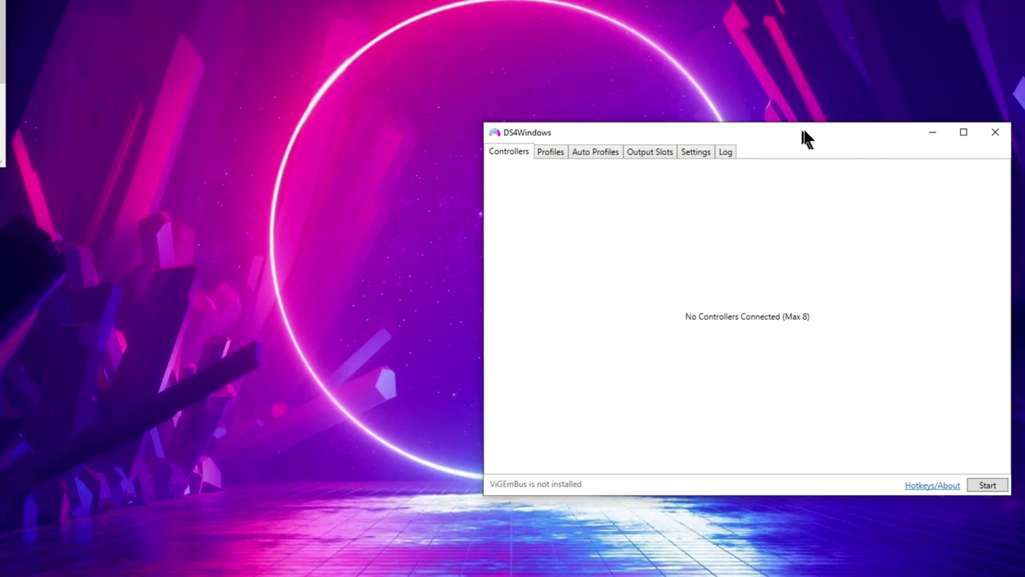
# Step: Install the ViGEm Bus Driver with its license terms accepted and finish the DS4Windows welcome setup, skipping the optional drivers
pyautogui.moveTo(479, 144); pyautogui.dragTo(464, 165)
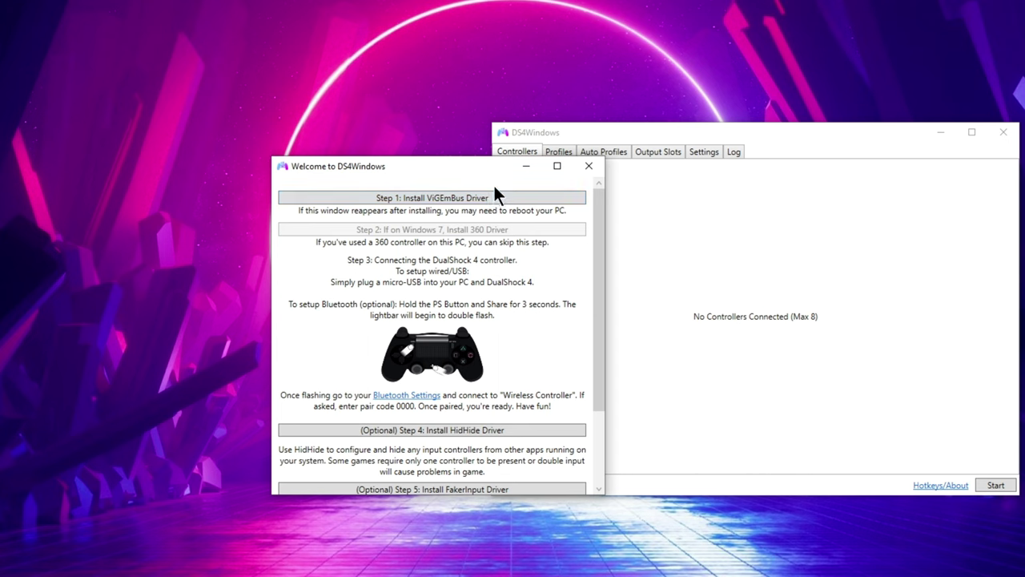
pyautogui.moveTo(492, 171); pyautogui.dragTo(484, 205)
pyautogui.click(461, 230)
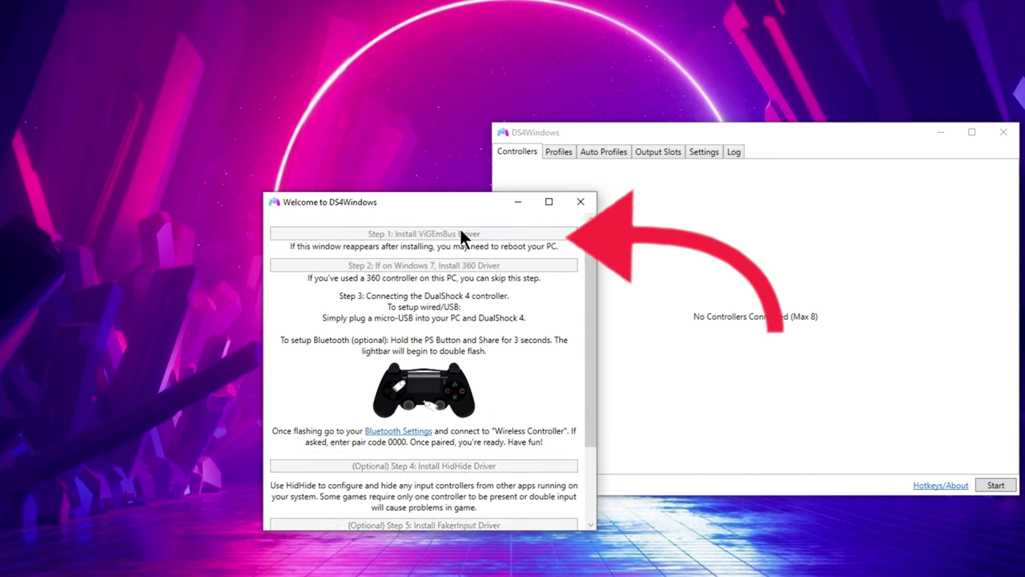
pyautogui.click(583, 388)
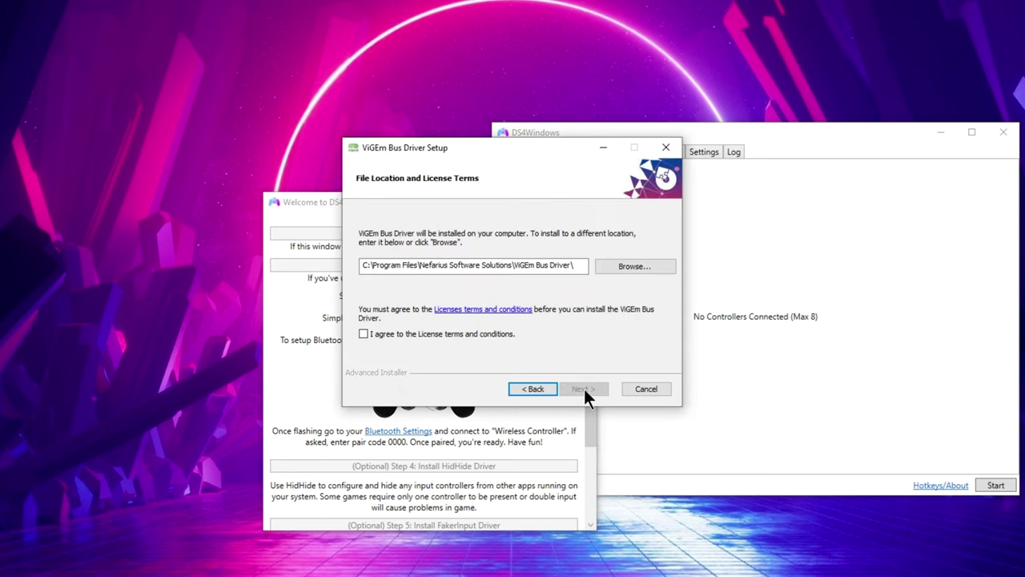
pyautogui.click(363, 333)
pyautogui.click(583, 388)
pyautogui.click(584, 389)
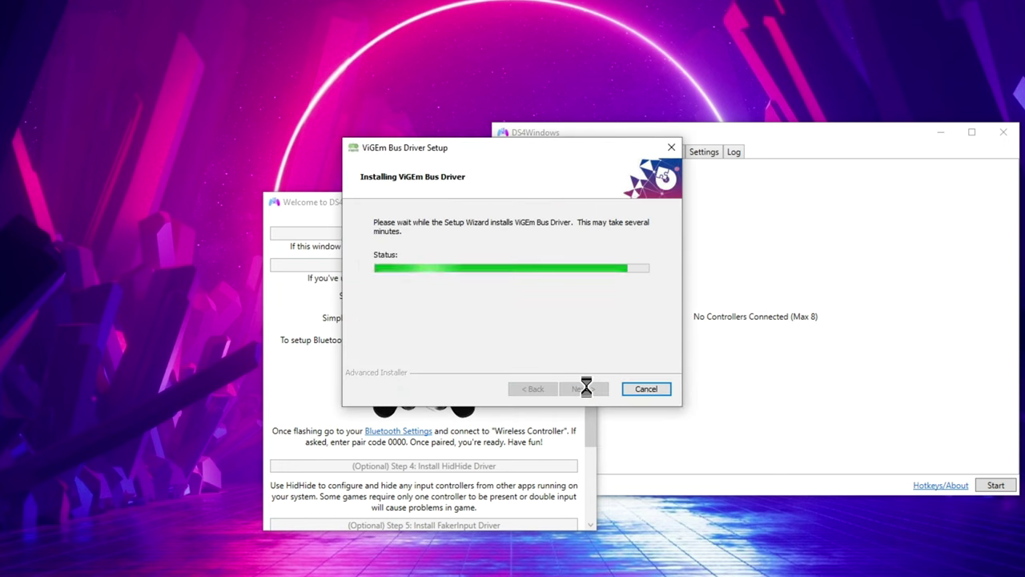
pyautogui.click(586, 387)
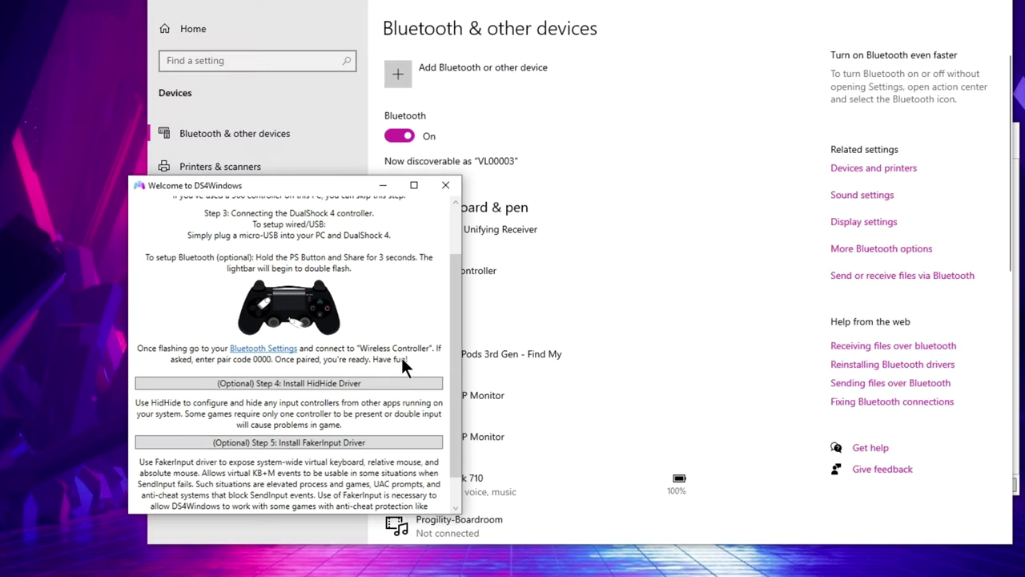
pyautogui.scroll(-1, 403, 366)
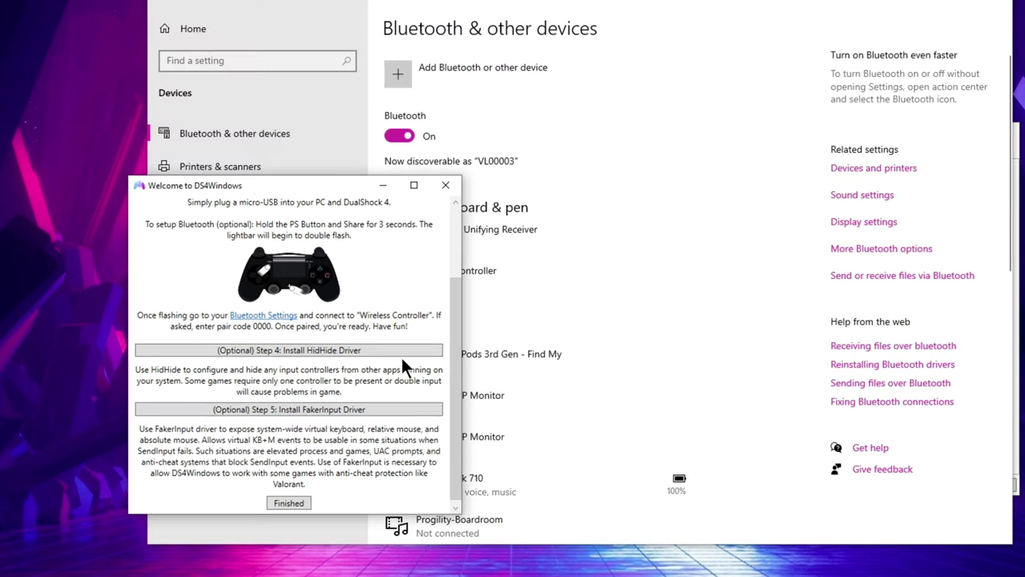
pyautogui.click(288, 502)
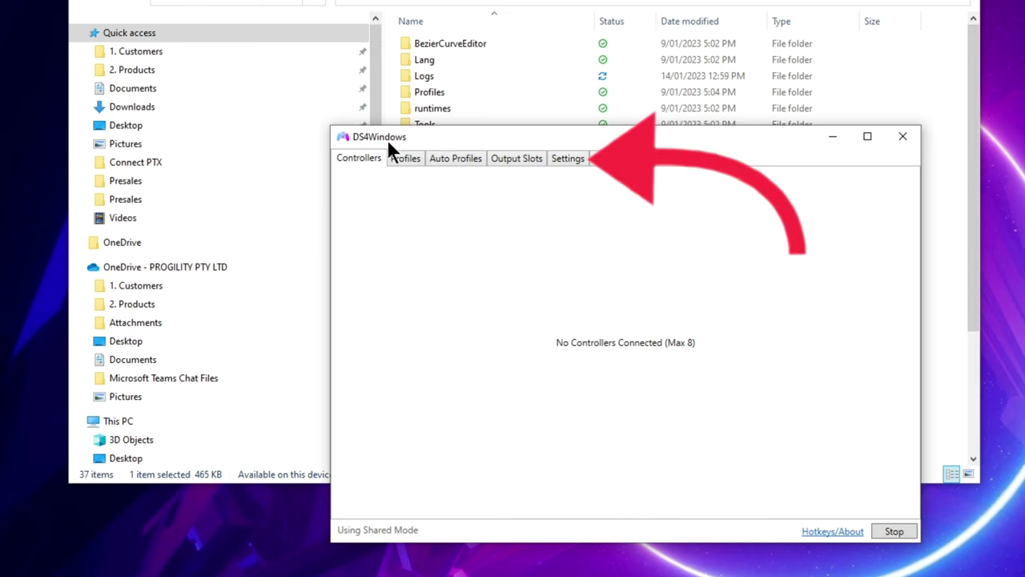
# Step: Enable DualSense Controller Support in the DS4Windows device options and close the options window
pyautogui.click(567, 159)
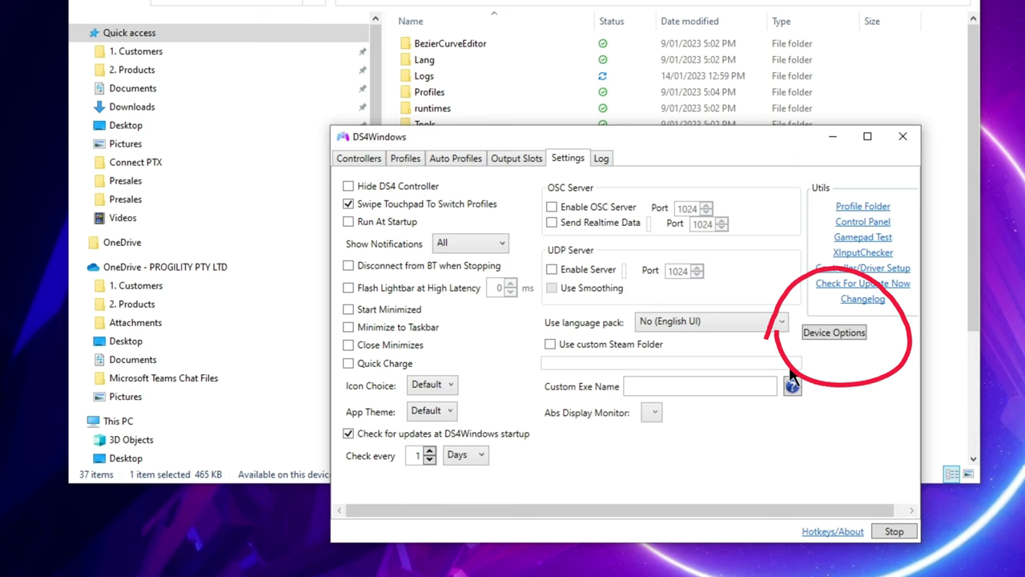
pyautogui.click(825, 332)
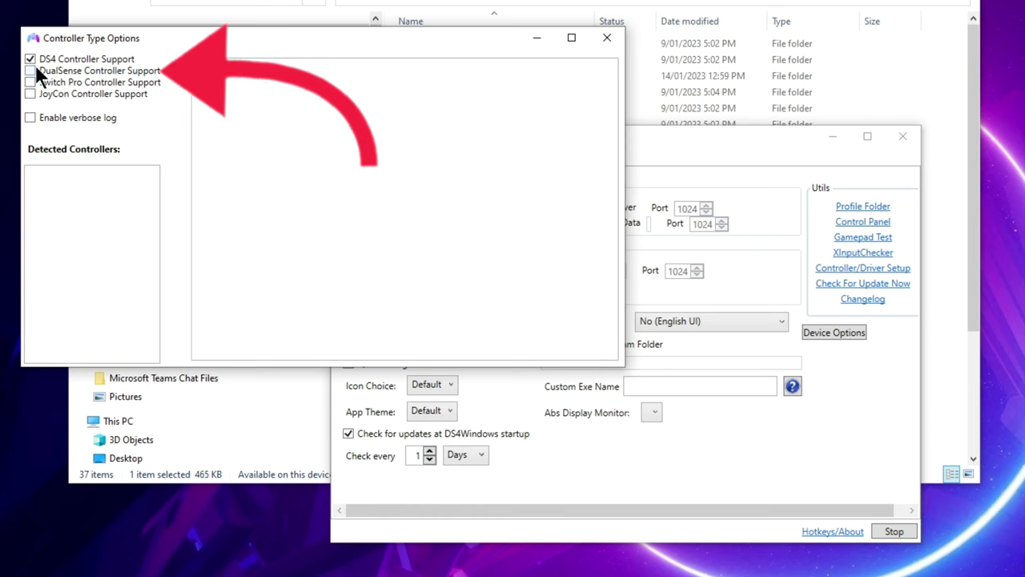
pyautogui.click(31, 69)
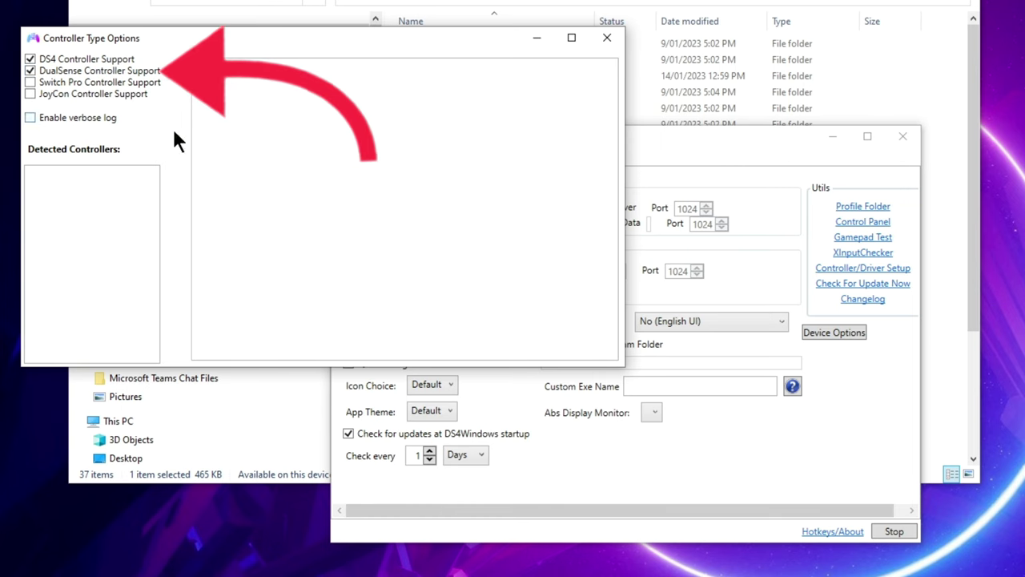
pyautogui.click(607, 37)
# Step: Stop and restart the DS4Windows service from the controllers view, and move its window aside
pyautogui.click(361, 156)
pyautogui.click(894, 531)
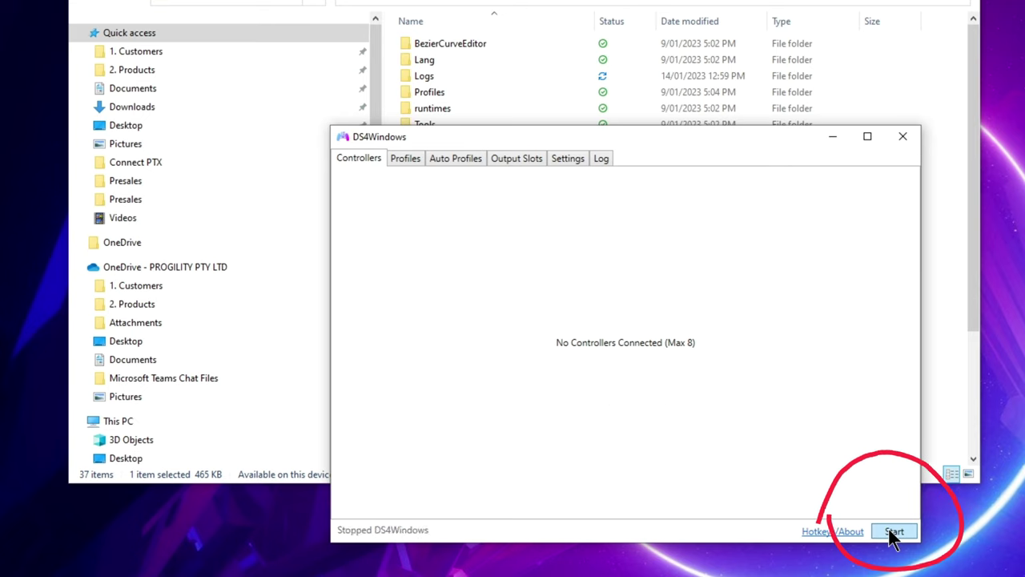
pyautogui.click(890, 531)
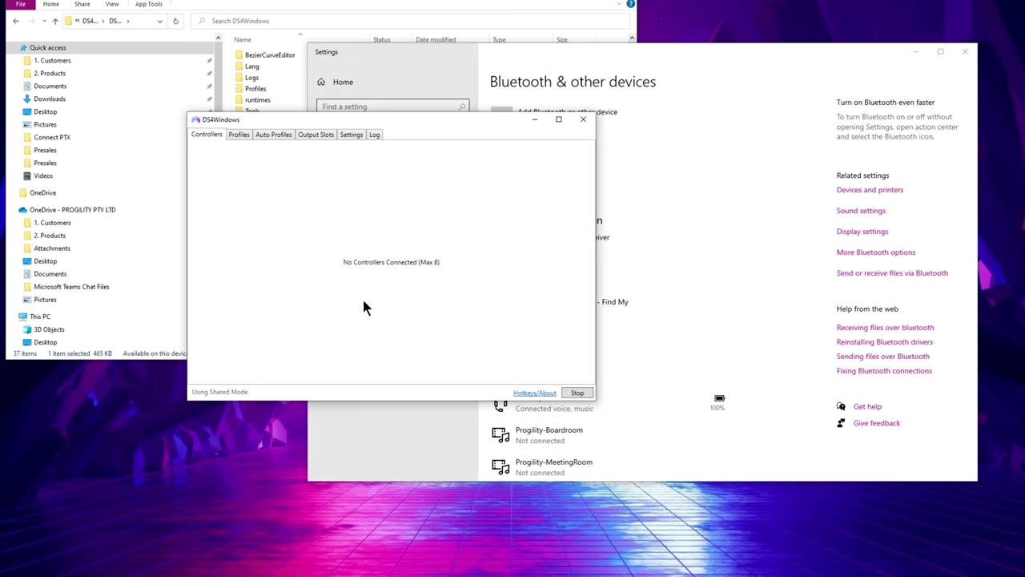
pyautogui.moveTo(439, 131); pyautogui.dragTo(280, 236)
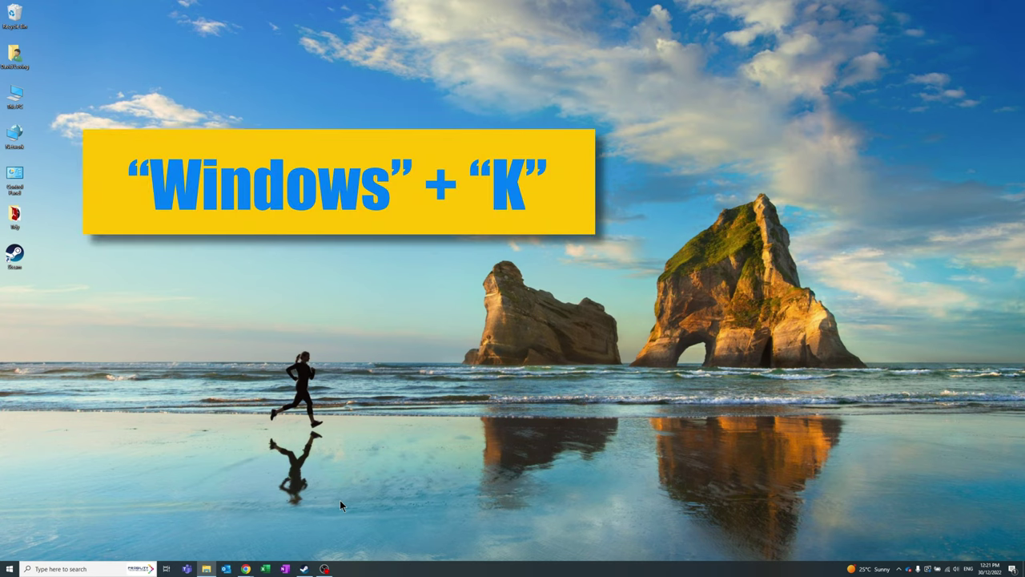
# Step: Open the Bluetooth & other devices settings from the list of connectable devices, and open them again through a Windows search for "bluetooth"
pyautogui.press('super+k')
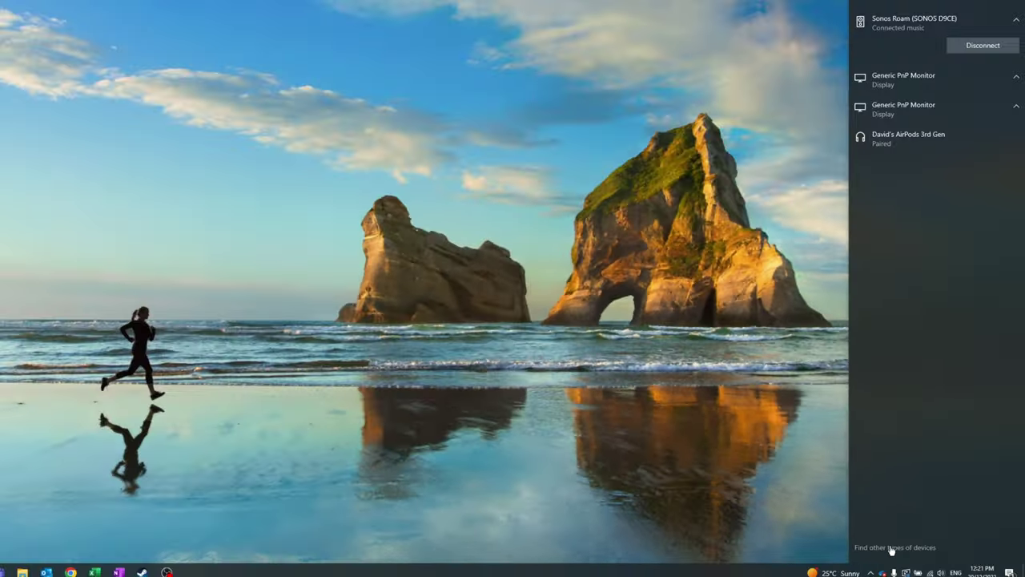
pyautogui.click(750, 545)
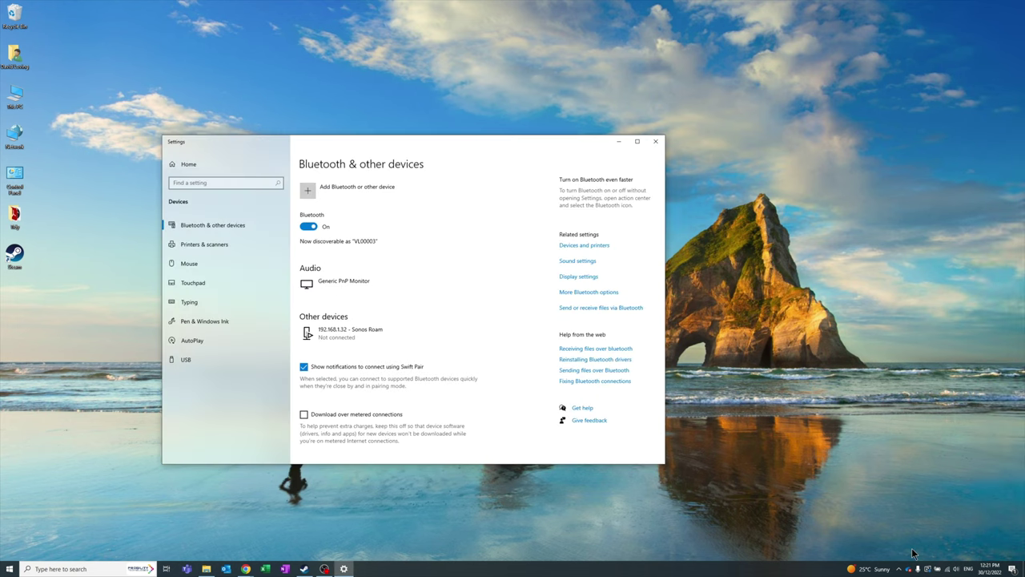
pyautogui.press('super')
pyautogui.write('bluetoo')
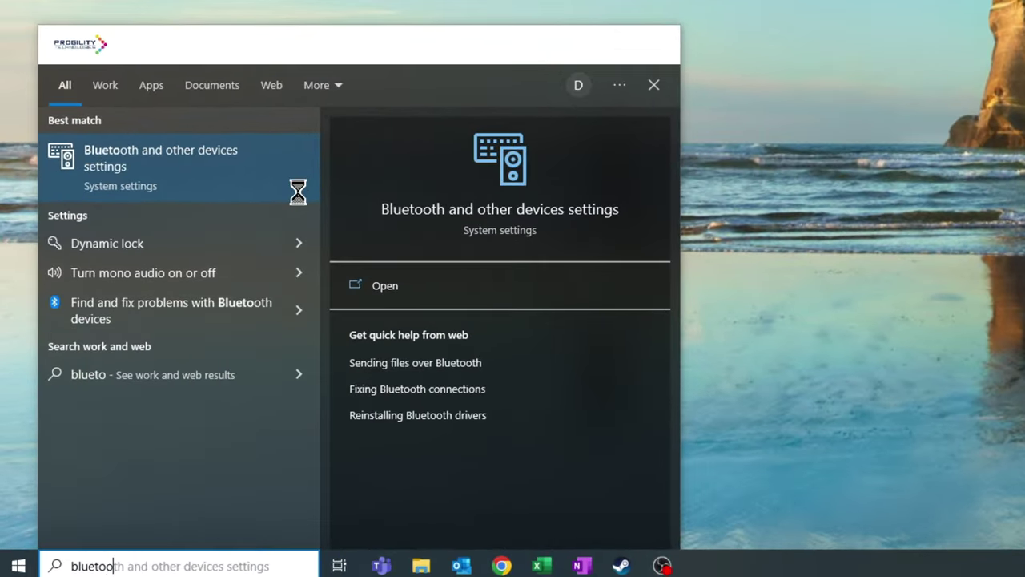
pyautogui.write('th')
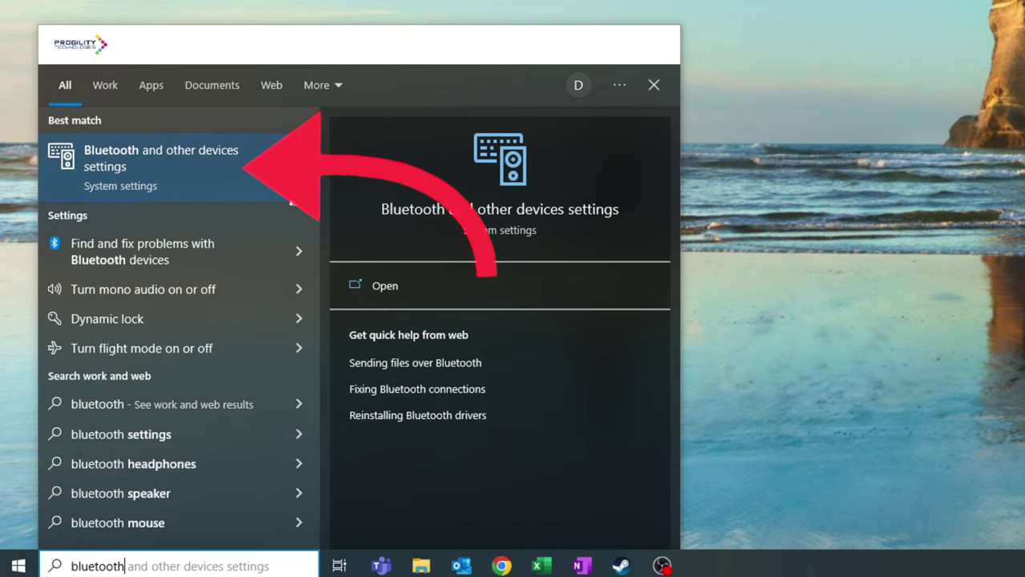
pyautogui.click(143, 170)
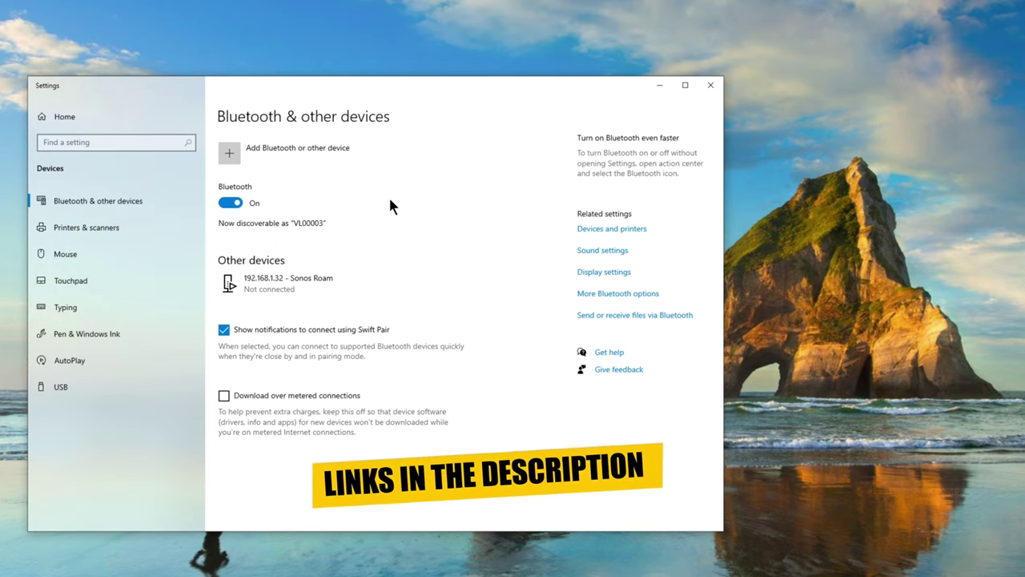
# Step: Start adding a new device of the Bluetooth kind and scan for the wireless controller
pyautogui.click(295, 152)
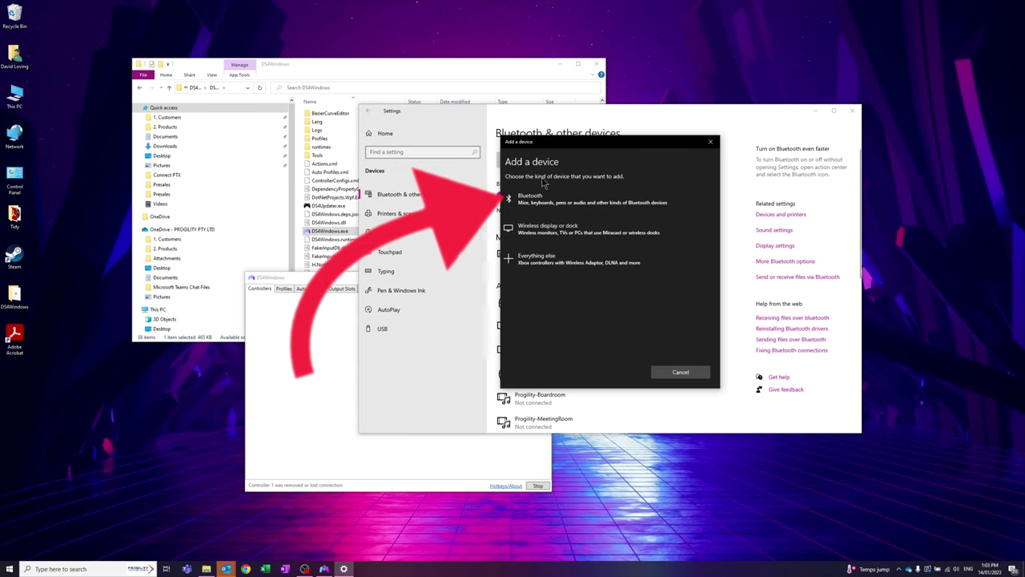
pyautogui.click(544, 203)
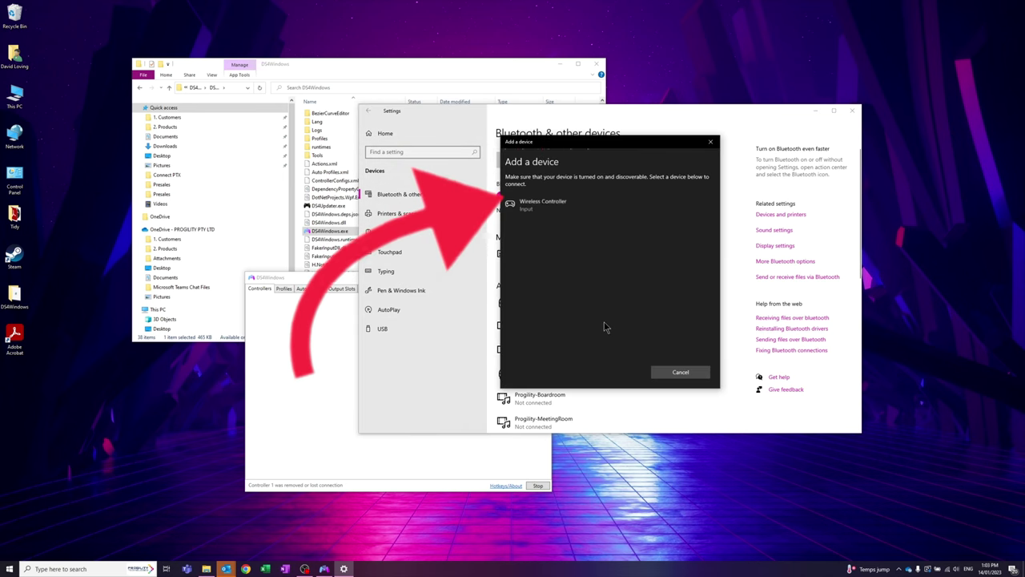